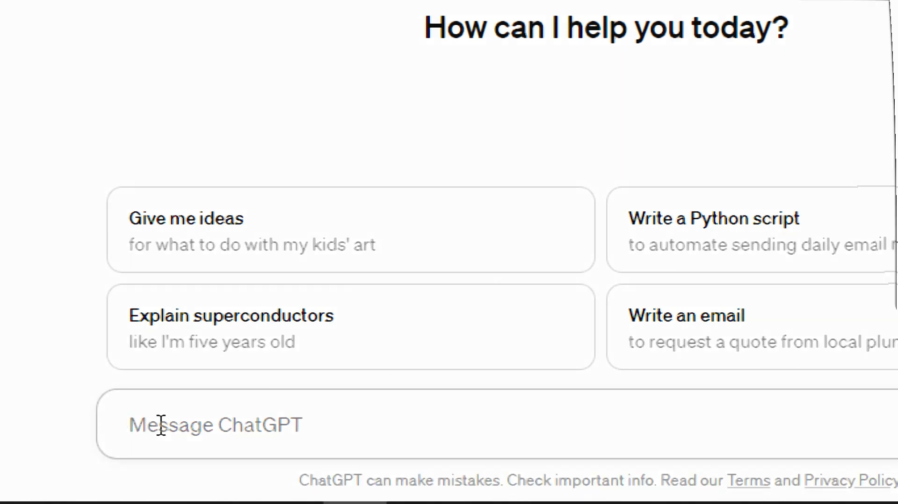
Ask ChatGPT to "Create a professional presentation on a topic " AI in Healthcare" with 15 slides with detail"
{"action": "type", "text": "Create a profession"}
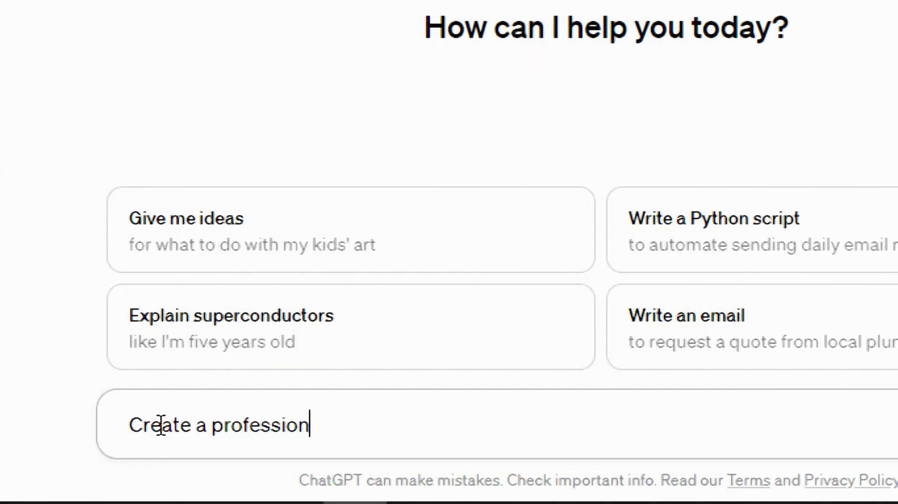
{"action": "type", "text": "al presentation on a topic \" "}
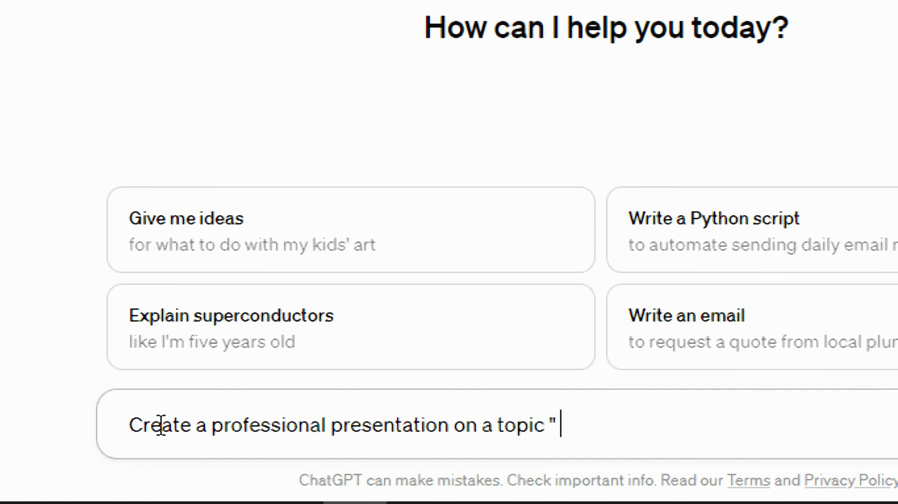
{"action": "type", "text": "AI in Healthcare\" w"}
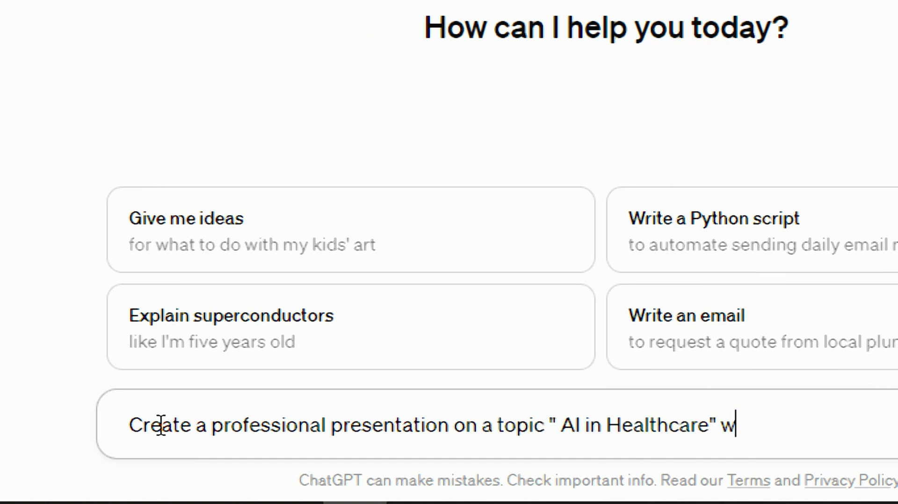
{"action": "type", "text": "ith 15 slides with detai"}
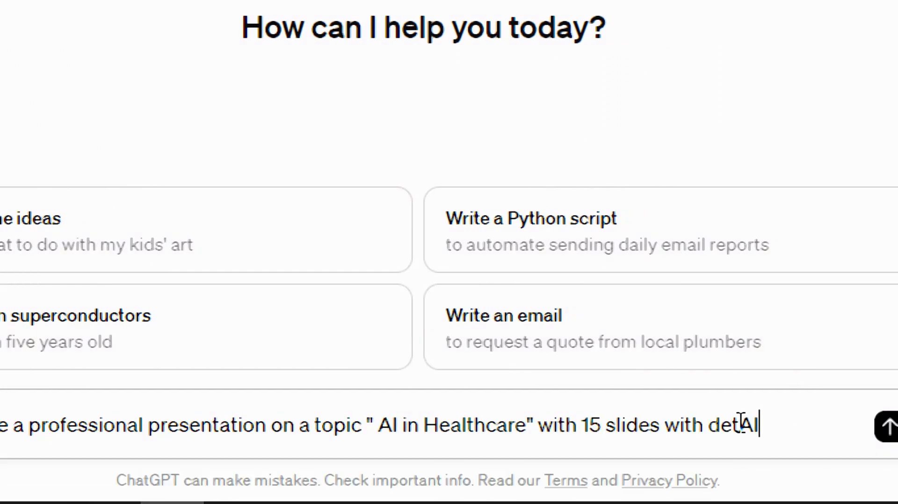
{"action": "type", "text": "ail"}
{"action": "left_click", "coordinate": [801, 447]}
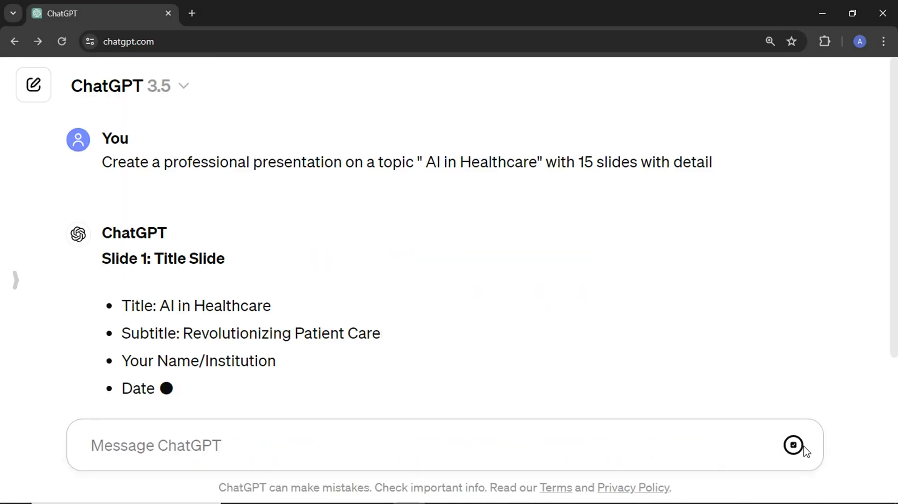
Copy the generated outline text from the Slide 1 heading through the last bullet of Slide 14
{"action": "scroll", "coordinate": [387, 311], "scroll_direction": "down", "scroll_amount": 4}
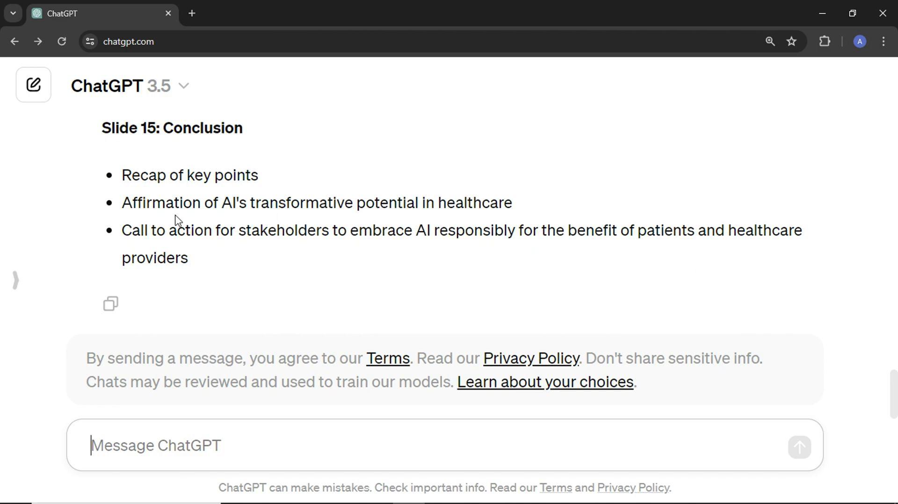
{"action": "scroll", "coordinate": [175, 218], "scroll_direction": "up", "scroll_amount": 10}
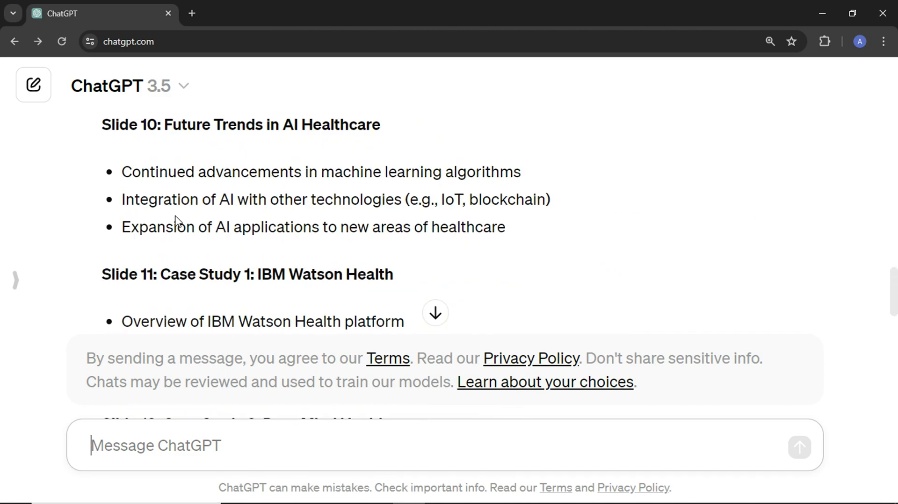
{"action": "scroll", "coordinate": [175, 219], "scroll_direction": "up", "scroll_amount": 6}
{"action": "key", "text": "ctrl+minus"}
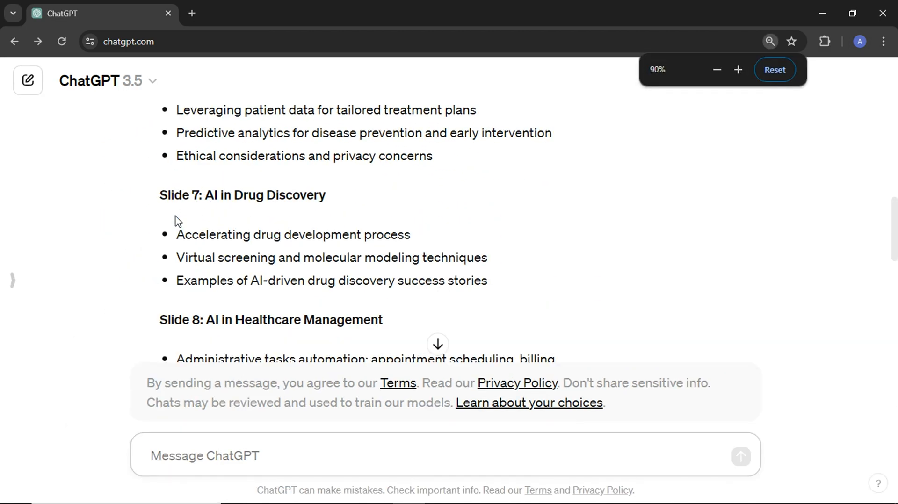
{"action": "scroll", "coordinate": [177, 220], "scroll_direction": "up", "scroll_amount": 10}
{"action": "key", "text": "ctrl+plus"}
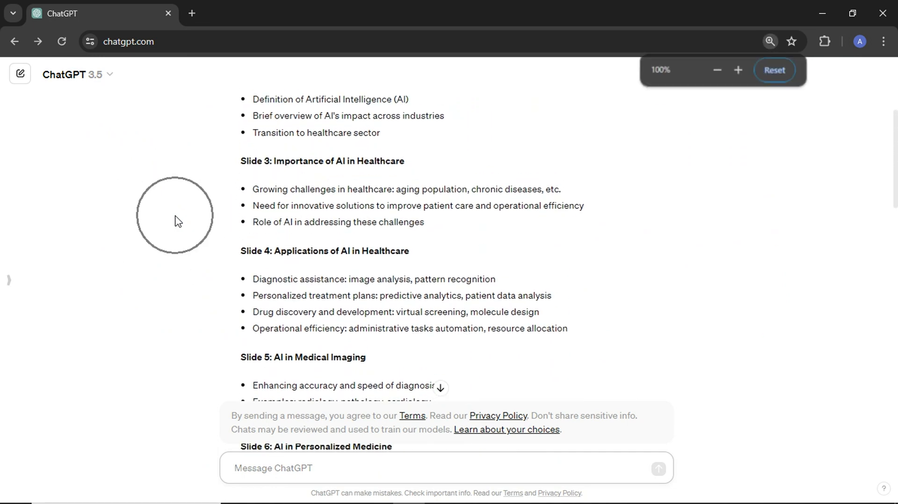
{"action": "key", "text": "ctrl+plus"}
{"action": "scroll", "coordinate": [177, 221], "scroll_direction": "up", "scroll_amount": 5}
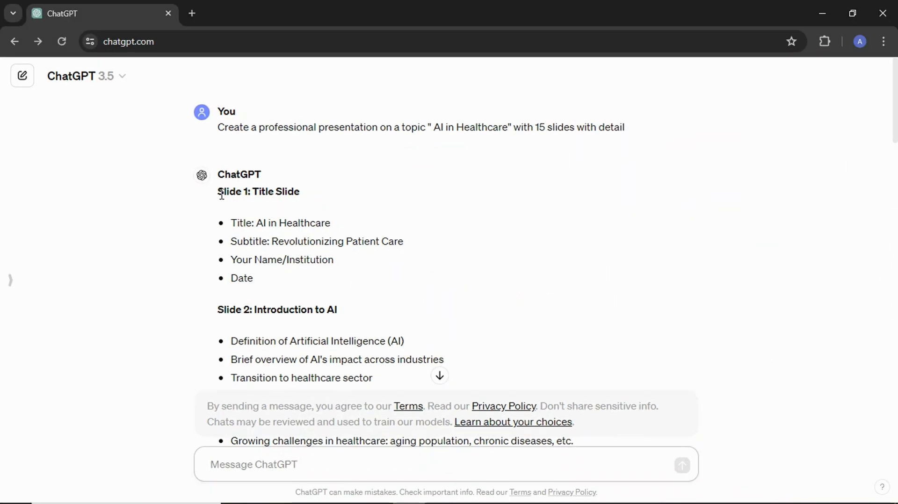
{"action": "left_click_drag", "start_coordinate": [222, 195], "coordinate": [446, 230]}
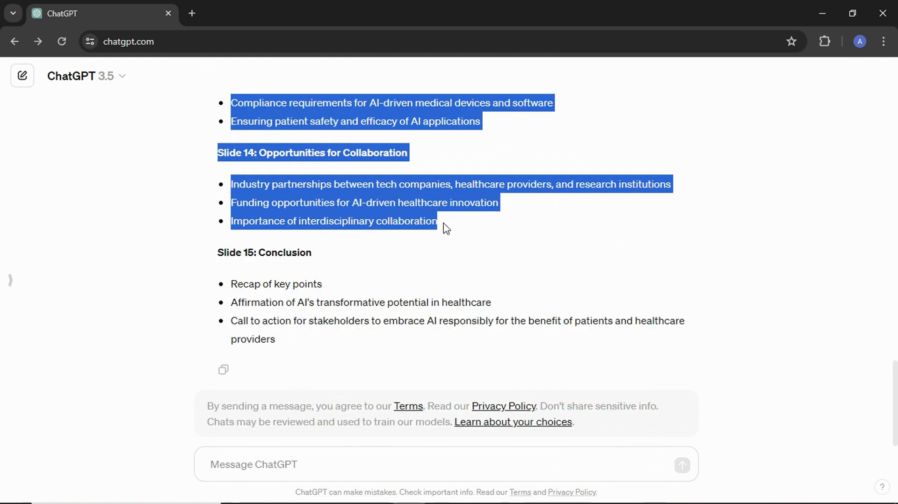
{"action": "right_click", "coordinate": [380, 209]}
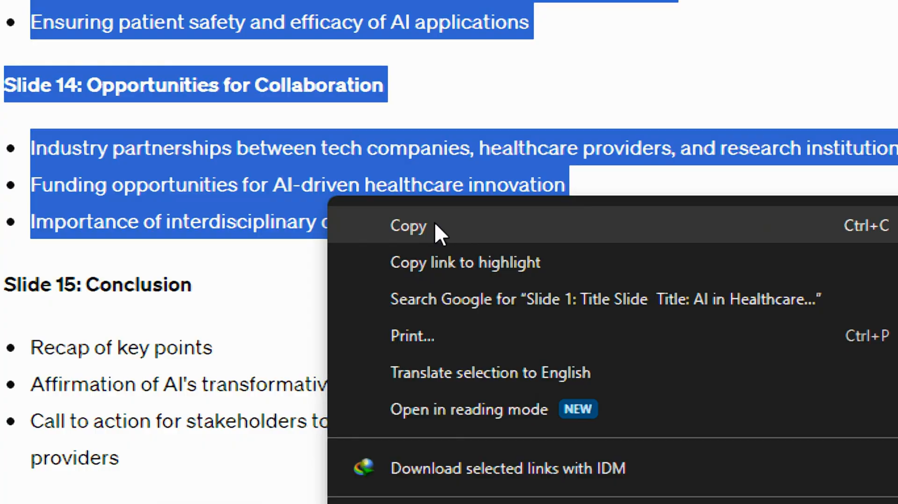
{"action": "left_click", "coordinate": [435, 224]}
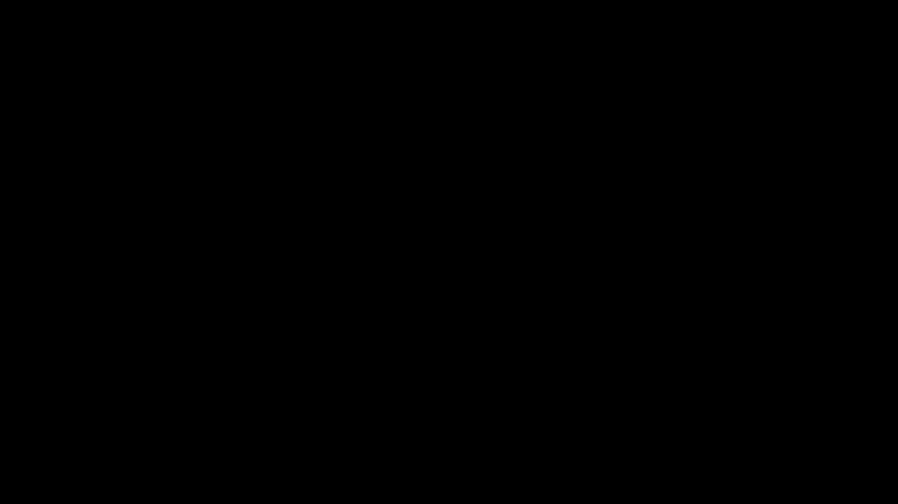
Switch to Word, create a blank document and paste the copied slide outline into it, dismissing the activation wizard
{"action": "left_click", "coordinate": [820, 14]}
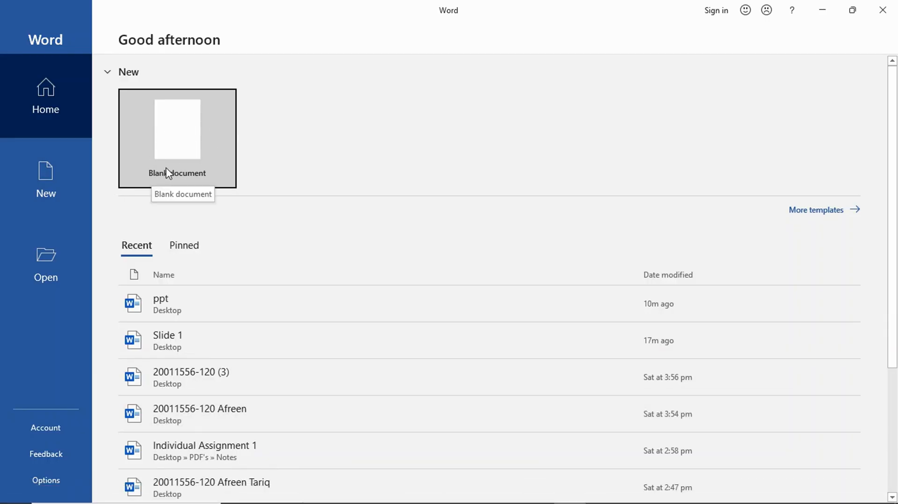
{"action": "left_click", "coordinate": [178, 158]}
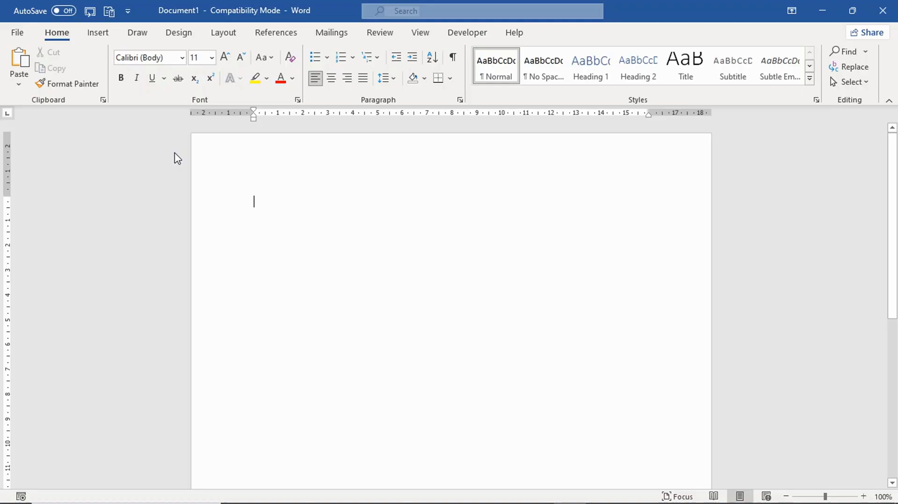
{"action": "scroll", "coordinate": [256, 202], "scroll_direction": "up", "scroll_amount": 3}
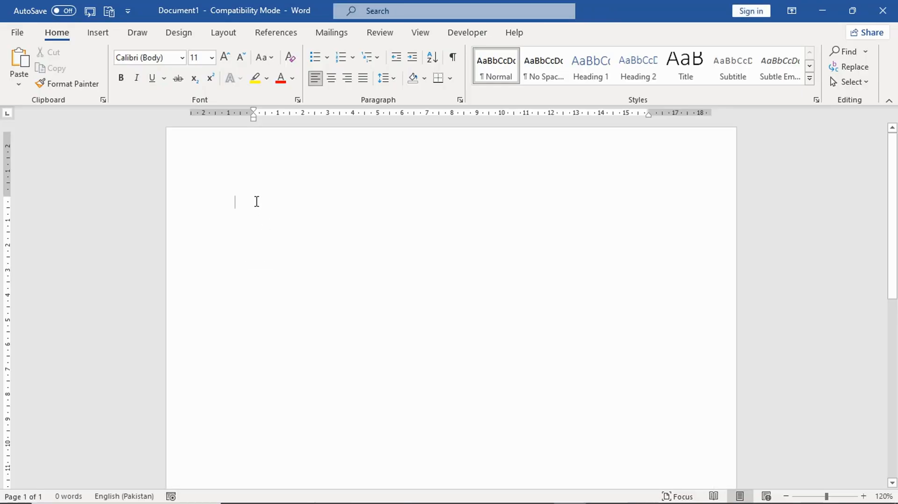
{"action": "right_click", "coordinate": [192, 191]}
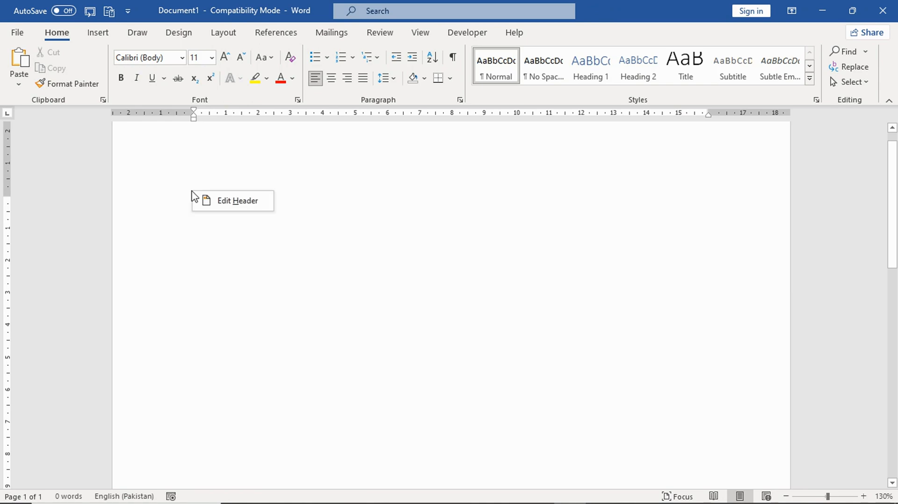
{"action": "left_click", "coordinate": [220, 225]}
{"action": "right_click", "coordinate": [219, 224]}
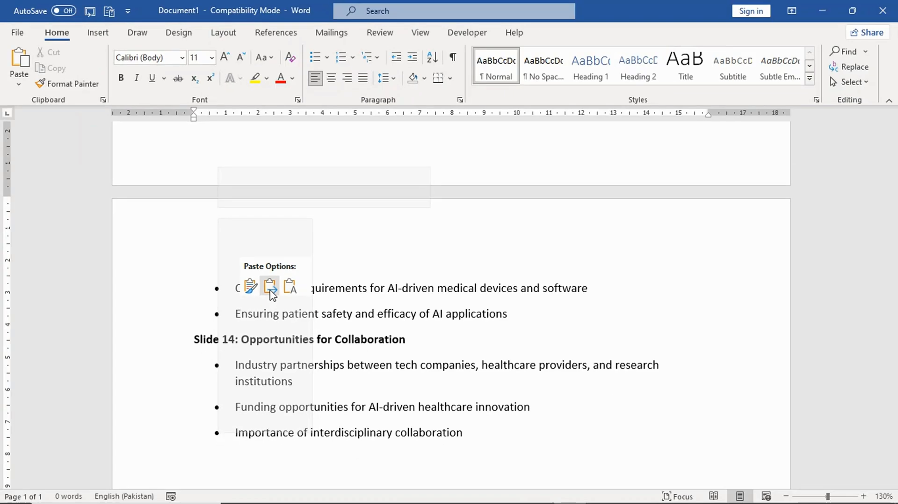
{"action": "left_click", "coordinate": [277, 296]}
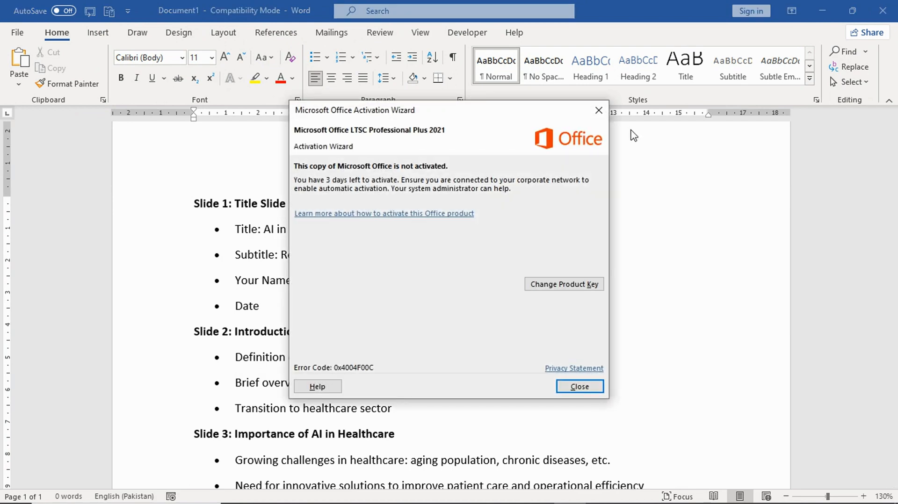
{"action": "left_click", "coordinate": [599, 110]}
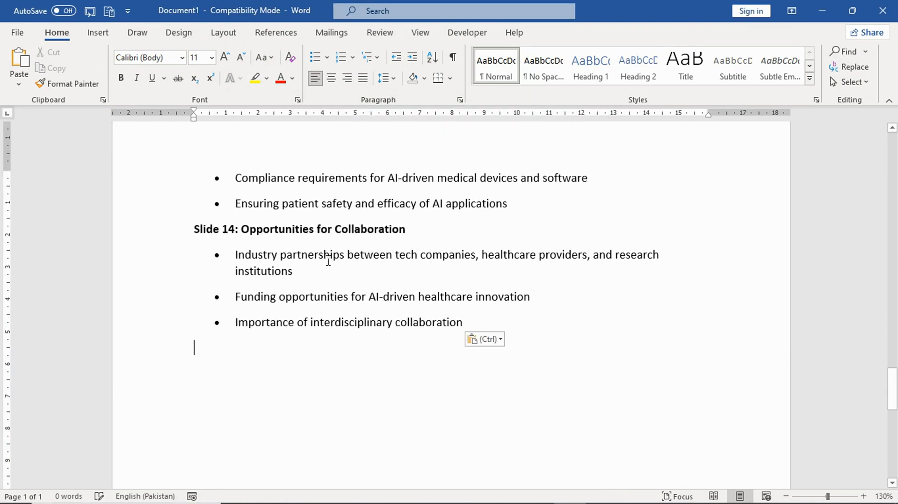
Show the pasted document in Outline view, starting from the Slide 1 heading
{"action": "scroll", "coordinate": [329, 262], "scroll_direction": "up", "scroll_amount": 15}
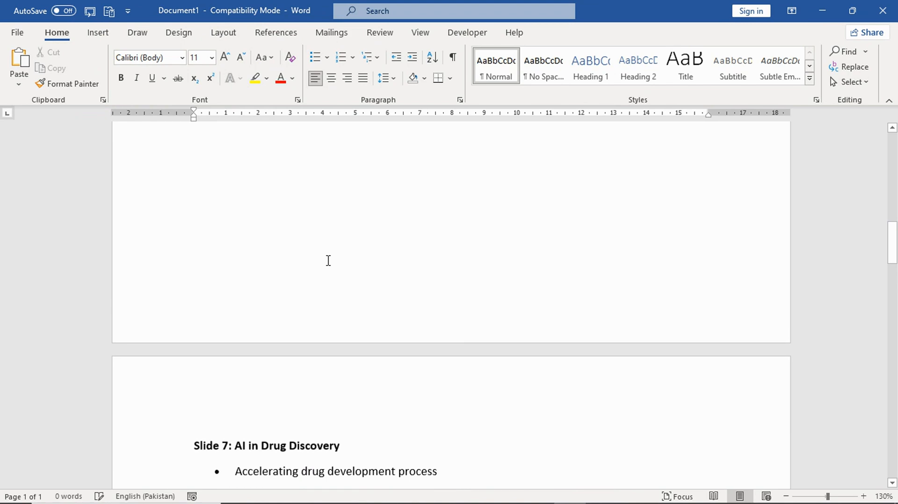
{"action": "scroll", "coordinate": [328, 260], "scroll_direction": "up", "scroll_amount": 10}
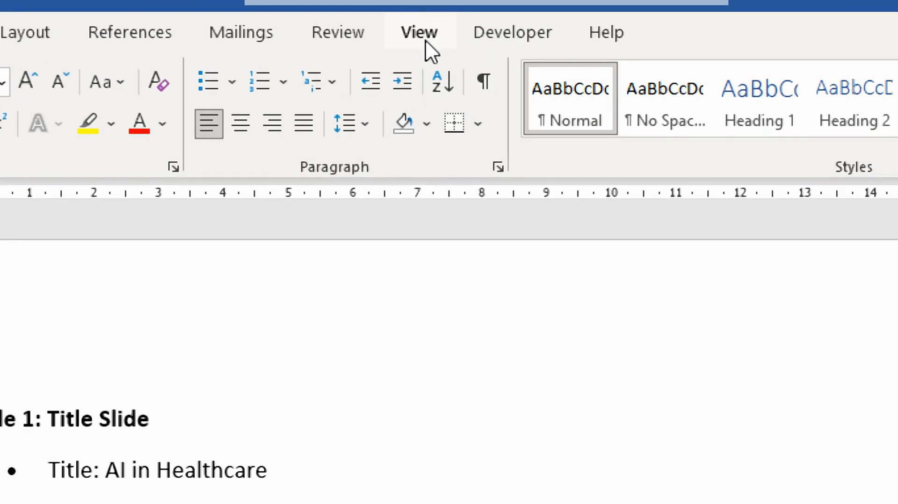
{"action": "left_click", "coordinate": [421, 33]}
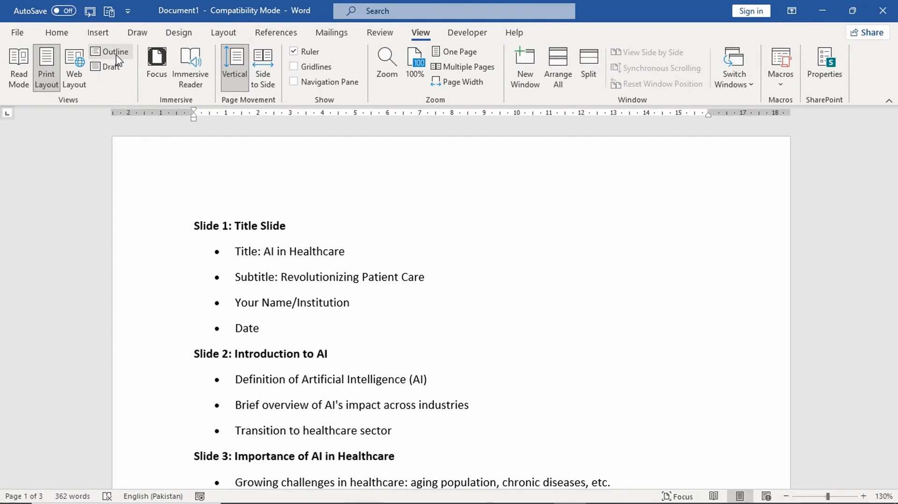
{"action": "left_click", "coordinate": [189, 82]}
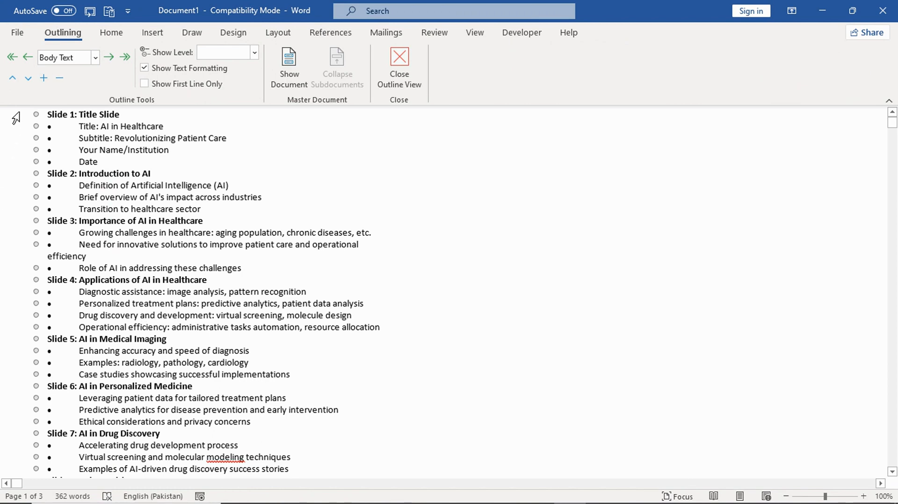
Set the outline level of all slide headings, Slide 1 through Slide 14, to Level 1
{"action": "left_click", "coordinate": [12, 121]}
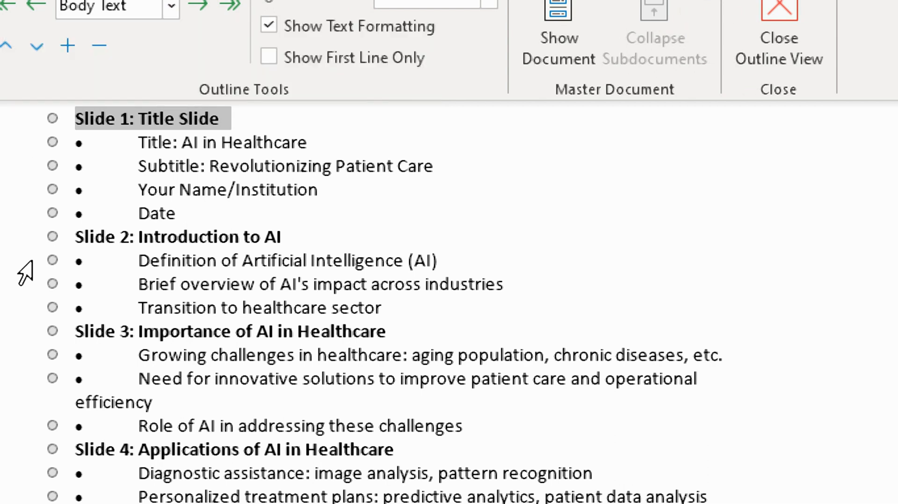
{"action": "left_click", "coordinate": [20, 235], "text": "ctrl"}
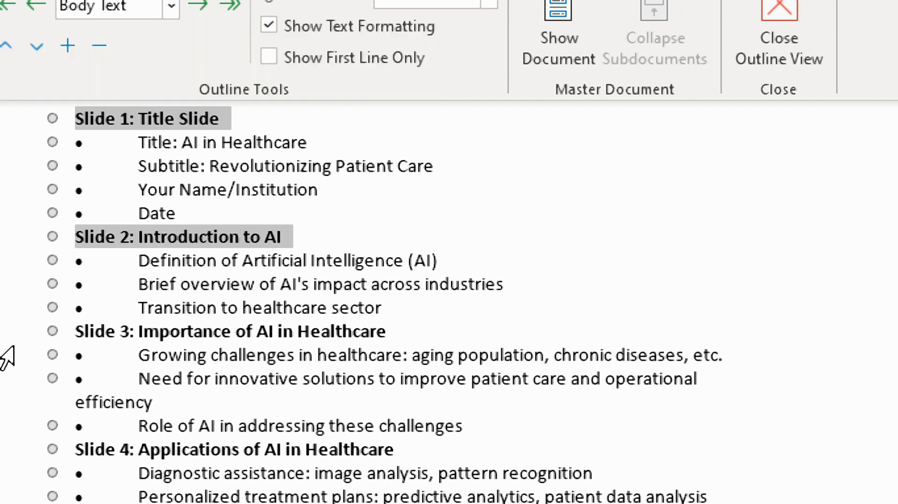
{"action": "left_click", "coordinate": [15, 330], "text": "ctrl"}
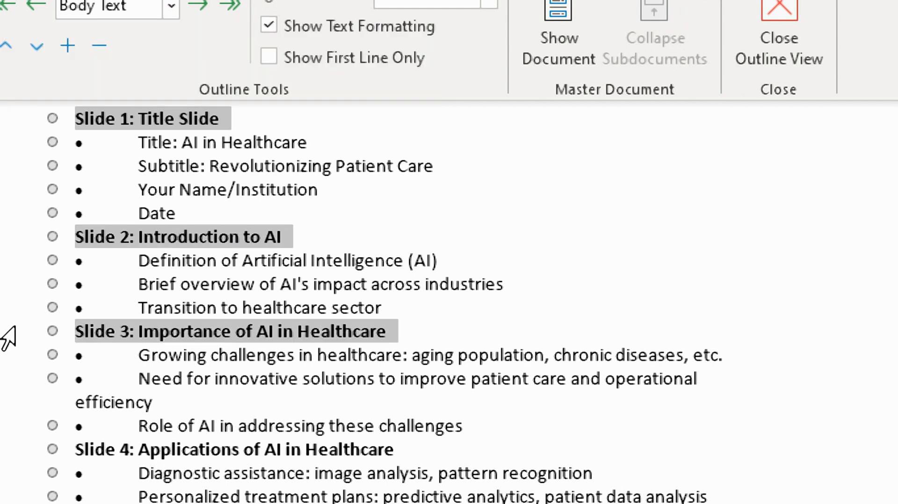
{"action": "left_click", "coordinate": [19, 448], "text": "ctrl"}
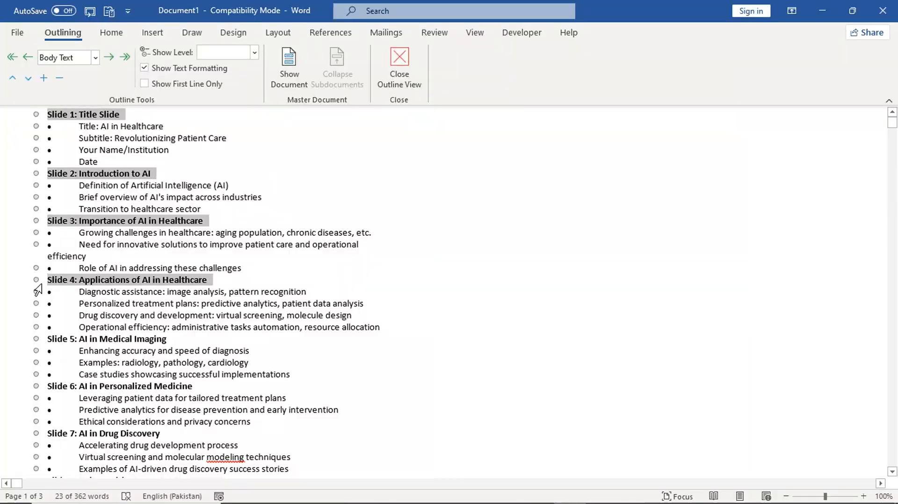
{"action": "left_click", "coordinate": [0, 503], "text": "ctrl"}
{"action": "left_click", "coordinate": [11, 390], "text": "ctrl"}
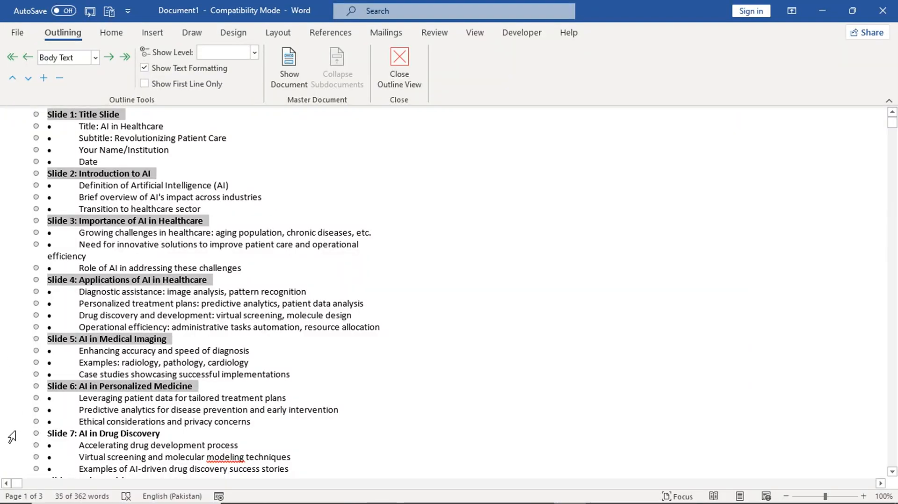
{"action": "left_click", "coordinate": [12, 436], "text": "ctrl"}
{"action": "scroll", "coordinate": [12, 436], "scroll_direction": "down", "scroll_amount": 6}
{"action": "left_click", "coordinate": [18, 273], "text": "ctrl"}
{"action": "left_click", "coordinate": [16, 319], "text": "ctrl"}
{"action": "left_click", "coordinate": [17, 363], "text": "ctrl"}
{"action": "left_click", "coordinate": [20, 410], "text": "ctrl"}
{"action": "left_click", "coordinate": [21, 462], "text": "ctrl"}
{"action": "scroll", "coordinate": [17, 356], "scroll_direction": "down", "scroll_amount": 5}
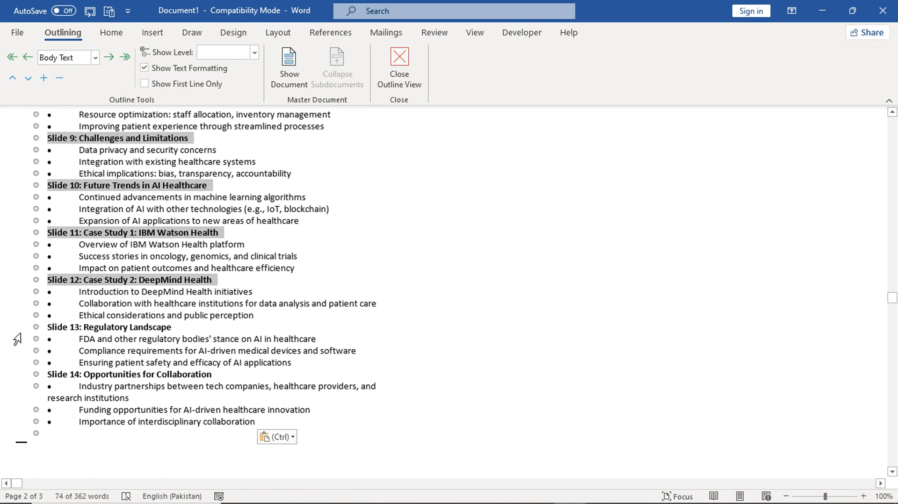
{"action": "left_click", "coordinate": [18, 330], "text": "ctrl"}
{"action": "left_click", "coordinate": [16, 376], "text": "ctrl"}
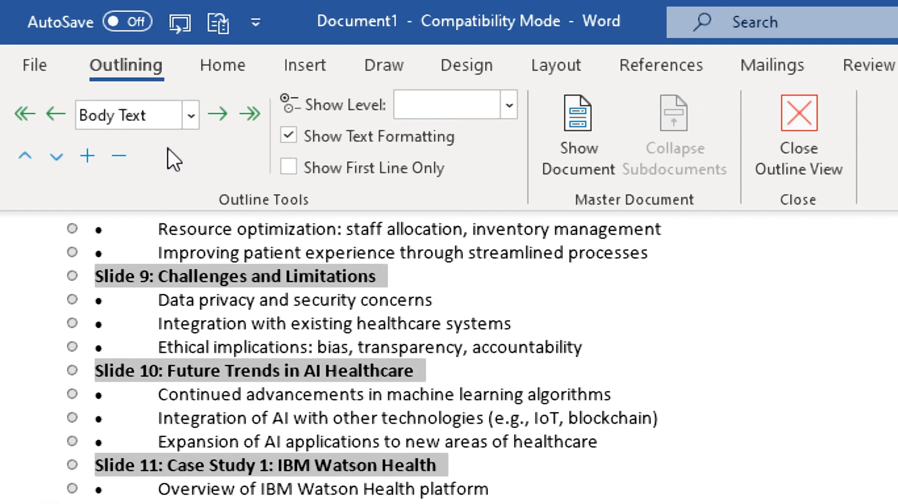
{"action": "left_click", "coordinate": [190, 120]}
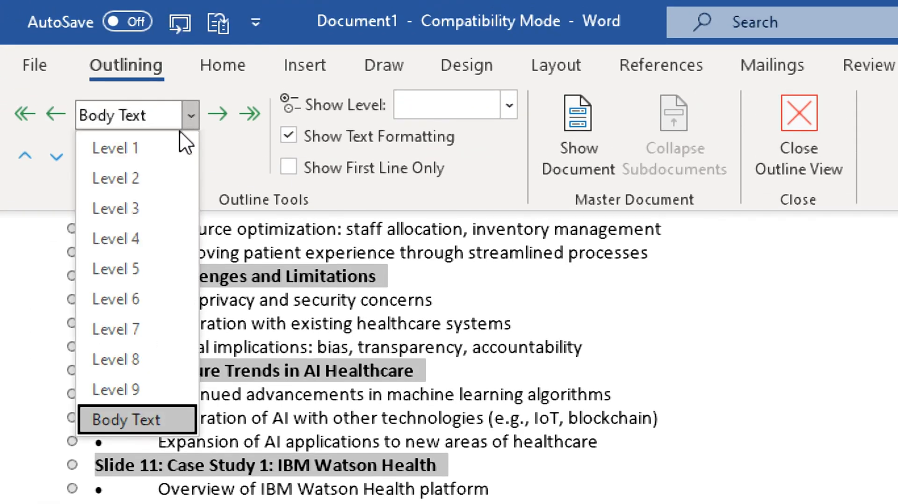
{"action": "left_click", "coordinate": [133, 150]}
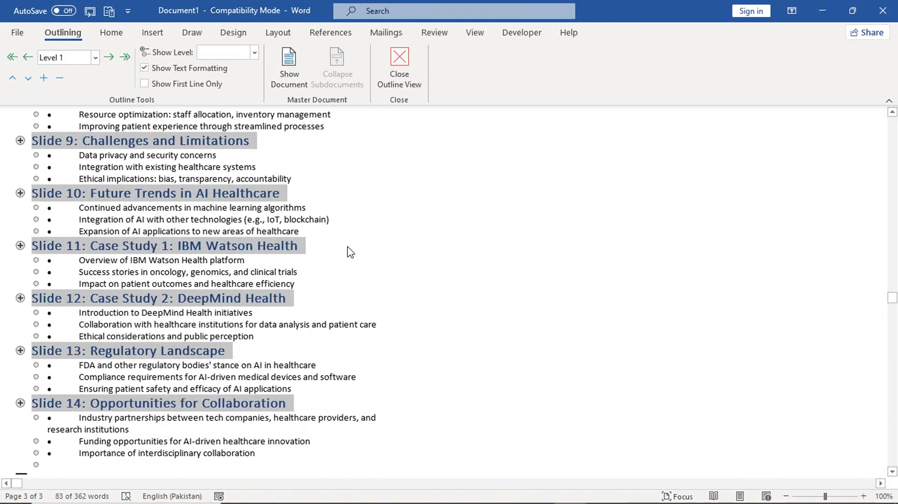
Set the outline level of all bullet points under the headings, from Slide 1 through Slide 14, to Level 2
{"action": "scroll", "coordinate": [350, 251], "scroll_direction": "up", "scroll_amount": 12}
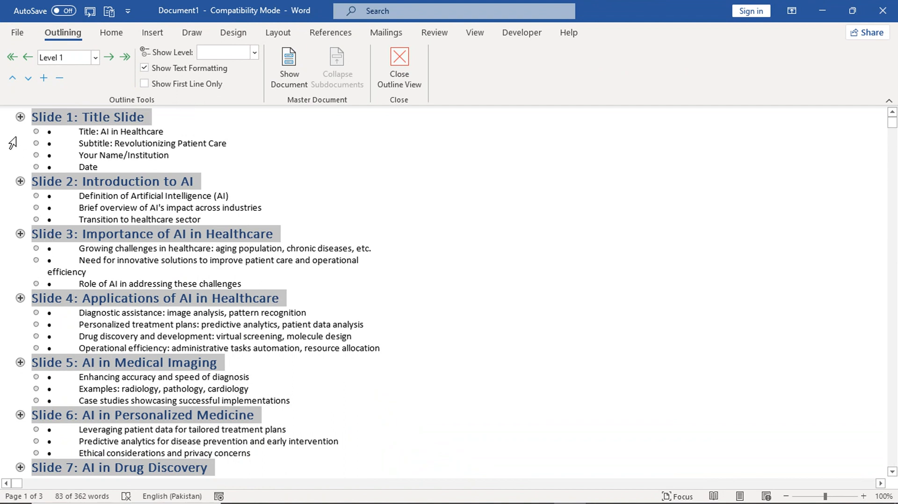
{"action": "left_click", "coordinate": [15, 133]}
{"action": "left_click_drag", "start_coordinate": [14, 132], "coordinate": [21, 167]}
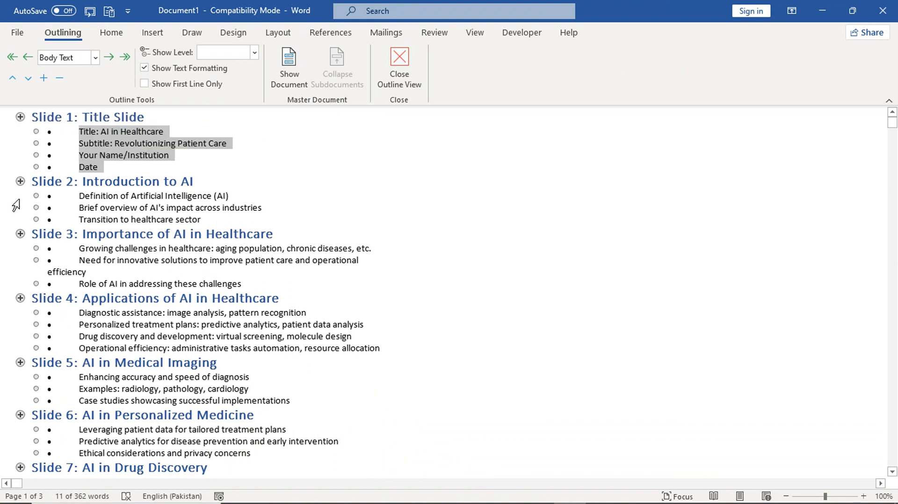
{"action": "left_click_drag", "start_coordinate": [19, 198], "coordinate": [20, 220]}
{"action": "left_click_drag", "start_coordinate": [22, 250], "coordinate": [22, 400]}
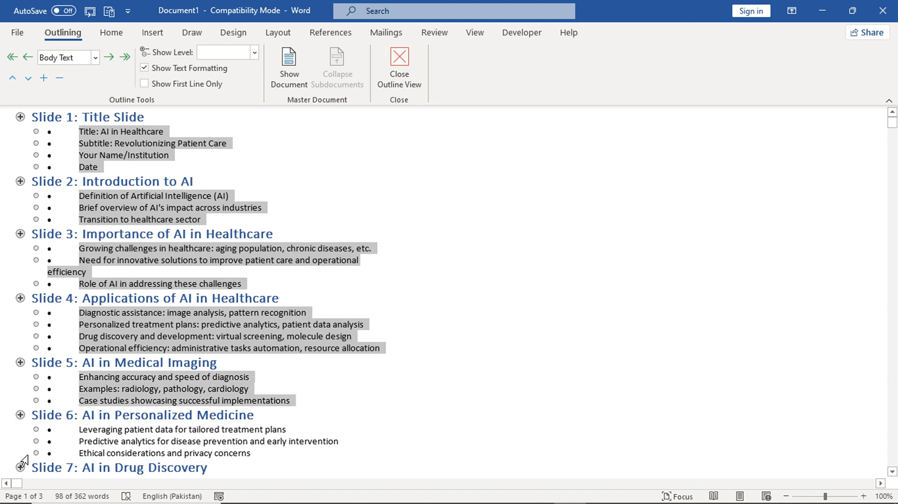
{"action": "left_click_drag", "start_coordinate": [29, 454], "coordinate": [27, 430]}
{"action": "scroll", "coordinate": [110, 305], "scroll_direction": "down", "scroll_amount": 3}
{"action": "left_click_drag", "start_coordinate": [20, 313], "coordinate": [20, 336]}
{"action": "left_click_drag", "start_coordinate": [16, 389], "coordinate": [21, 365]}
{"action": "left_click_drag", "start_coordinate": [21, 418], "coordinate": [21, 442]}
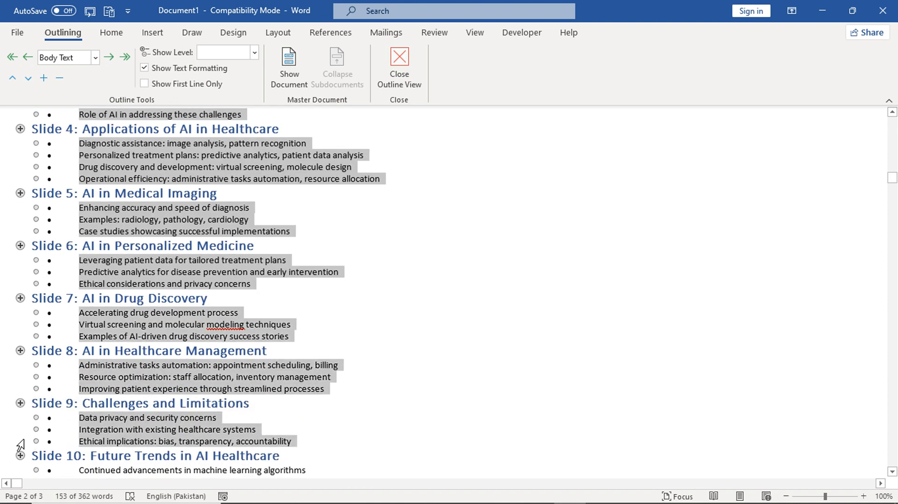
{"action": "scroll", "coordinate": [22, 442], "scroll_direction": "down", "scroll_amount": 5}
{"action": "left_click_drag", "start_coordinate": [13, 272], "coordinate": [12, 296]}
{"action": "left_click_drag", "start_coordinate": [20, 325], "coordinate": [20, 401]}
{"action": "left_click_drag", "start_coordinate": [20, 429], "coordinate": [20, 453]}
{"action": "scroll", "coordinate": [20, 453], "scroll_direction": "down", "scroll_amount": 5}
{"action": "left_click_drag", "start_coordinate": [19, 300], "coordinate": [18, 341]}
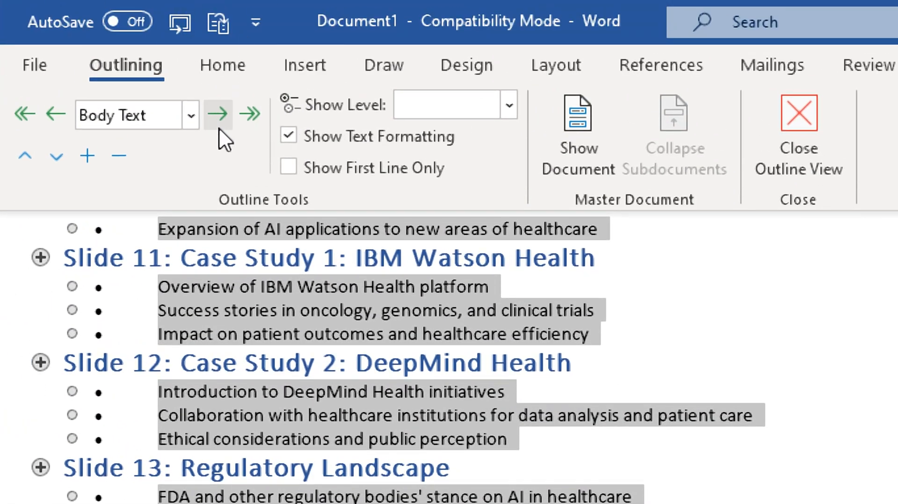
{"action": "left_click", "coordinate": [189, 116]}
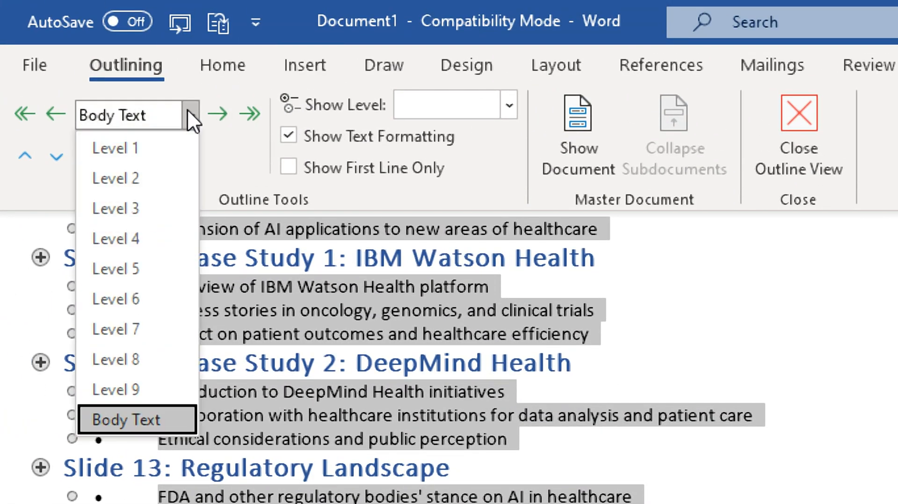
{"action": "left_click", "coordinate": [124, 178]}
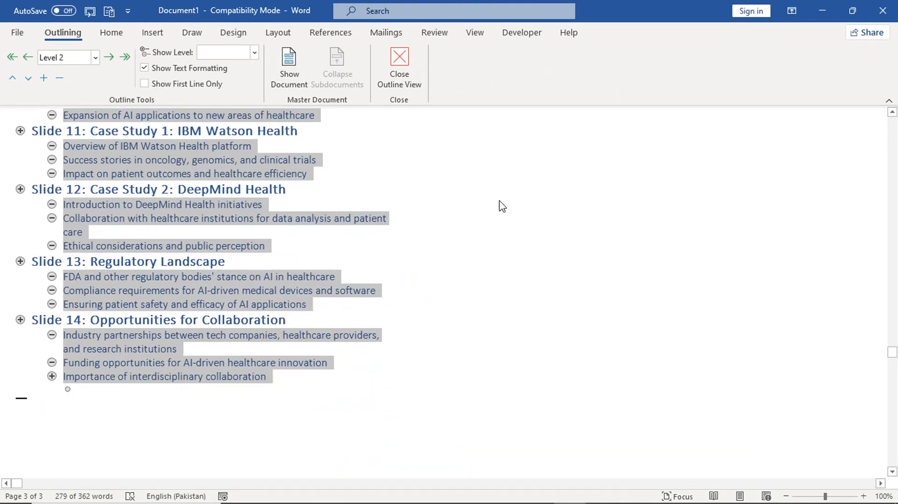
{"action": "scroll", "coordinate": [502, 206], "scroll_direction": "up", "scroll_amount": 15}
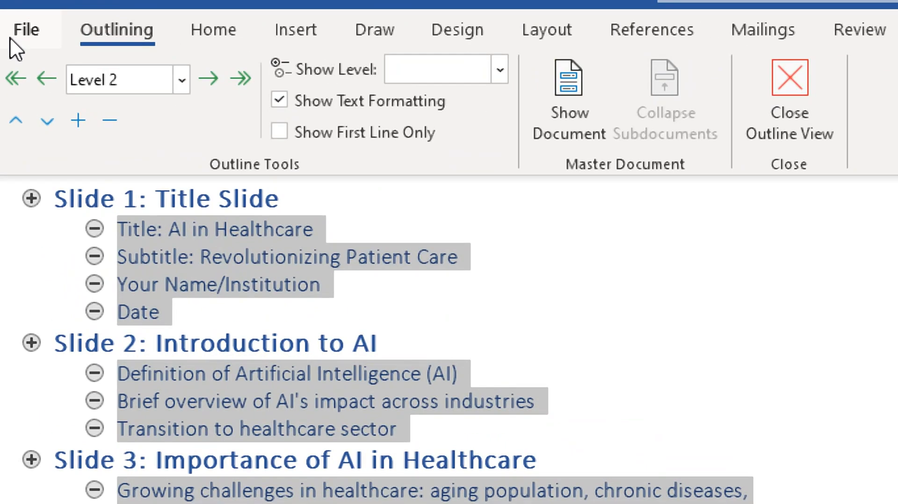
Save the outlined document to the Desktop as a Word Document named presentation
{"action": "left_click", "coordinate": [11, 36]}
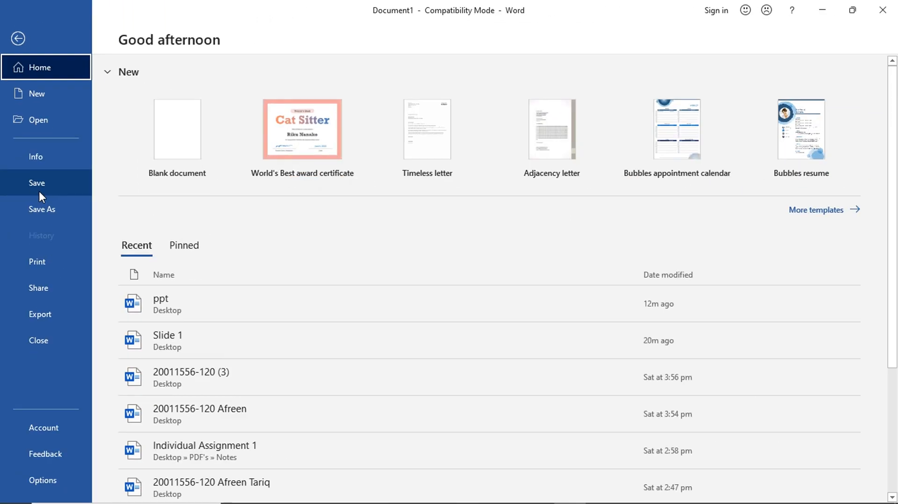
{"action": "left_click", "coordinate": [39, 197]}
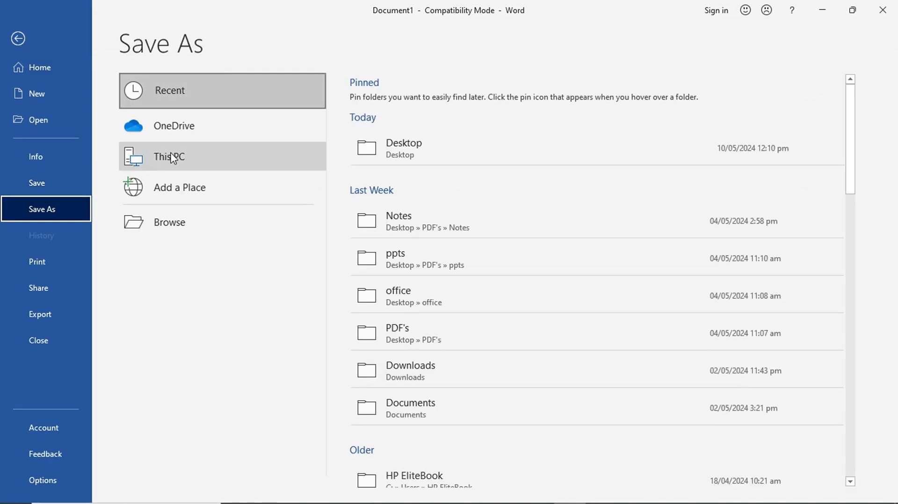
{"action": "left_click", "coordinate": [419, 156]}
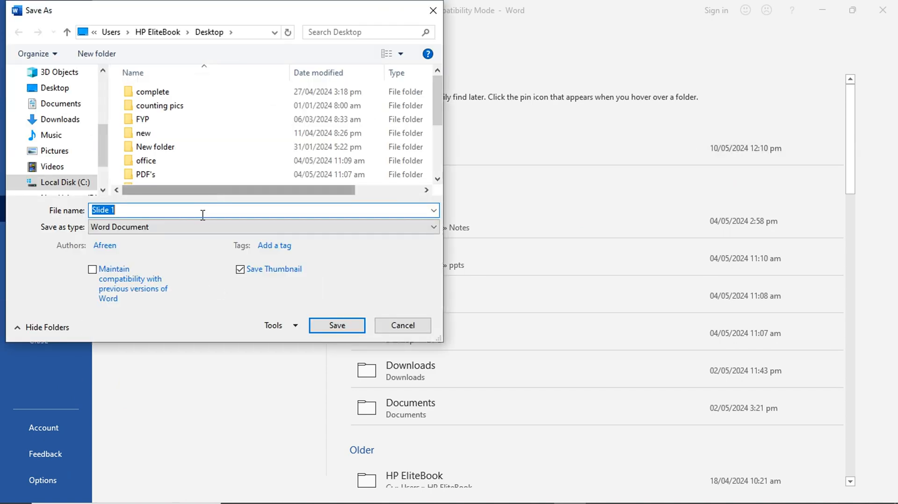
{"action": "type", "text": "presentation"}
{"action": "left_click", "coordinate": [55, 88]}
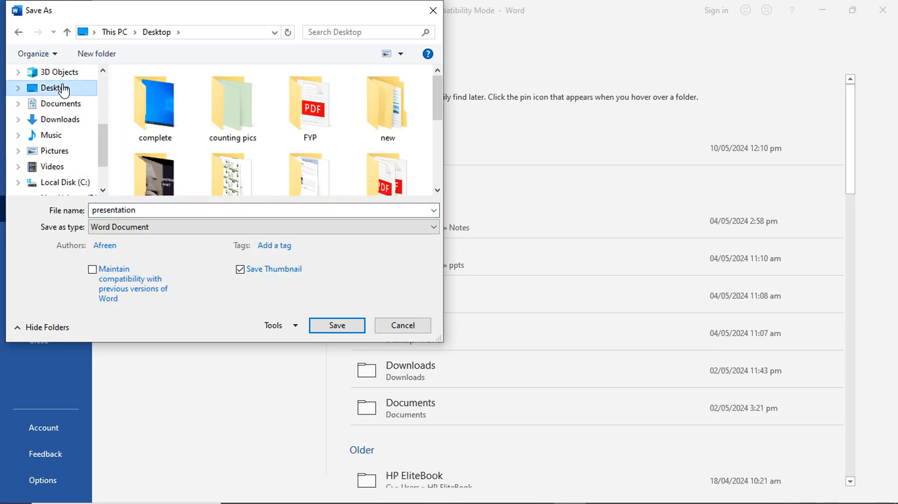
{"action": "left_click", "coordinate": [337, 326]}
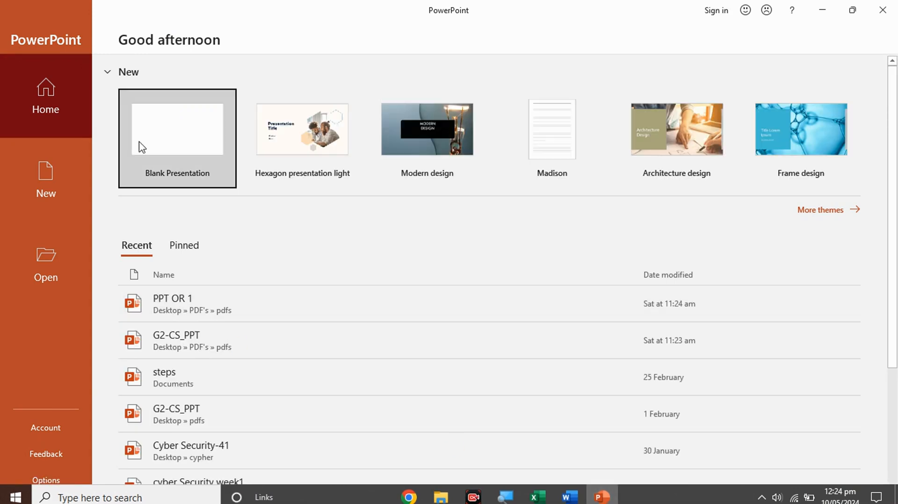
Switch to PowerPoint, create a blank presentation and choose the Desktop file presentation as the source for Slides from Outline
{"action": "left_click", "coordinate": [183, 150]}
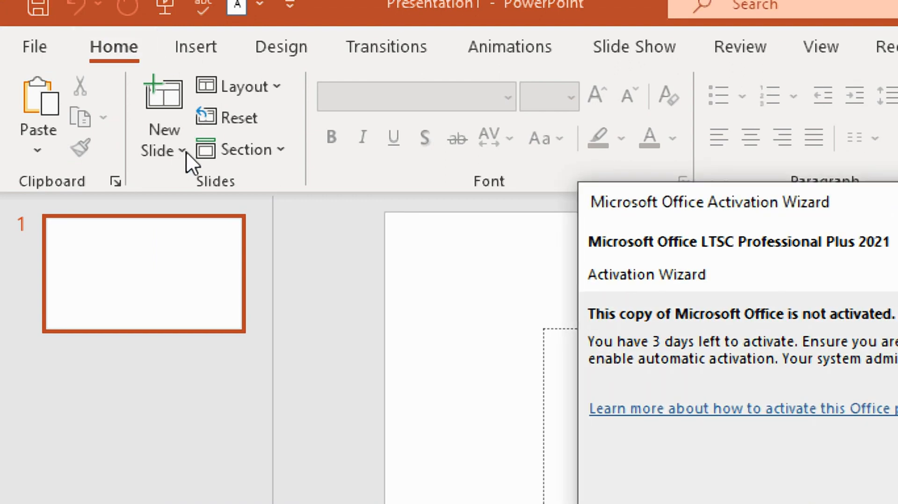
{"action": "left_click", "coordinate": [186, 151]}
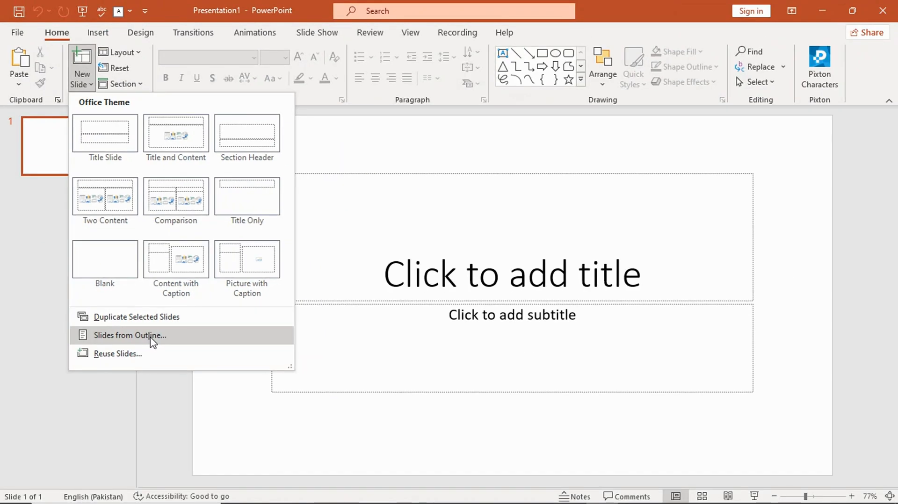
{"action": "left_click", "coordinate": [152, 341]}
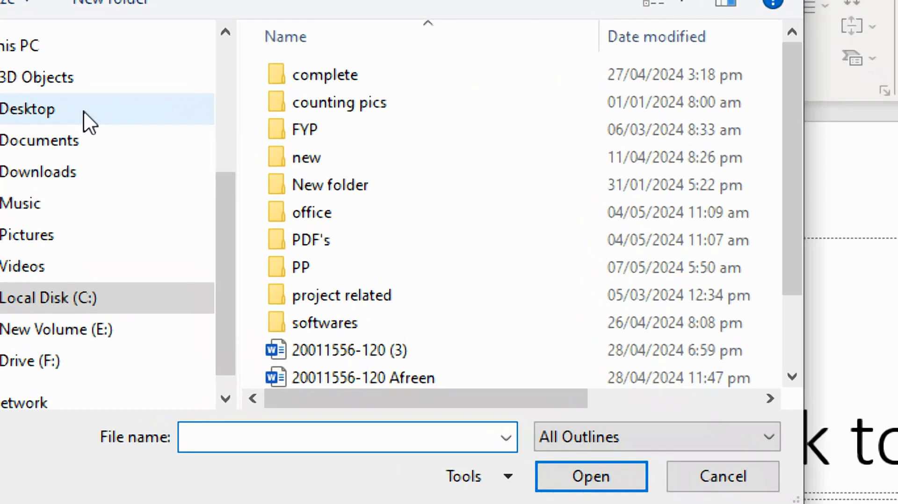
{"action": "left_click", "coordinate": [10, 108]}
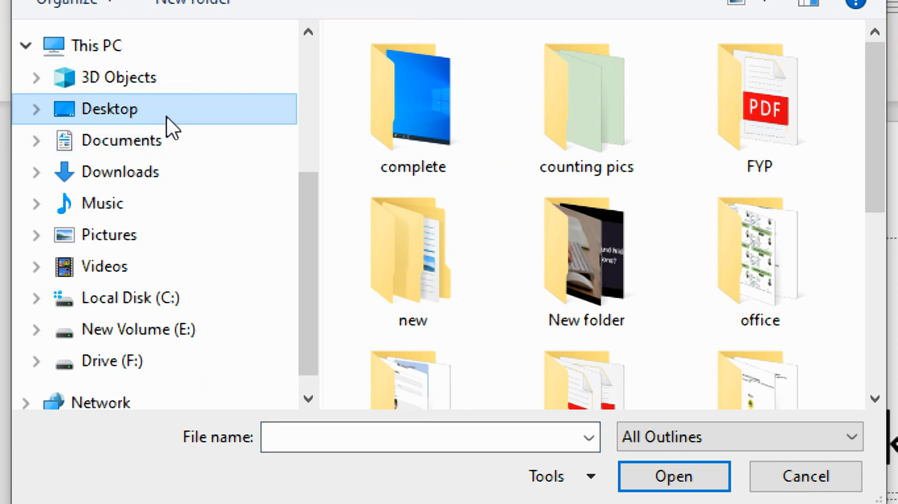
{"action": "scroll", "coordinate": [712, 146], "scroll_direction": "down", "scroll_amount": 5}
{"action": "left_click", "coordinate": [587, 350]}
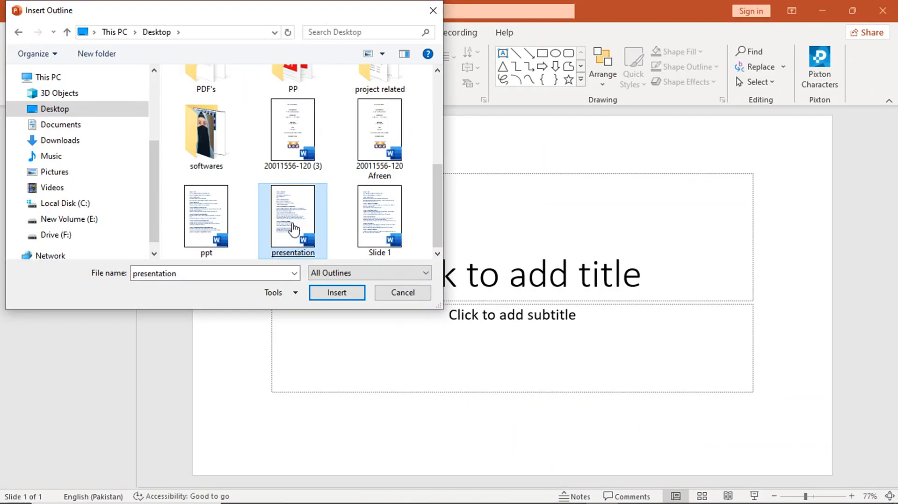